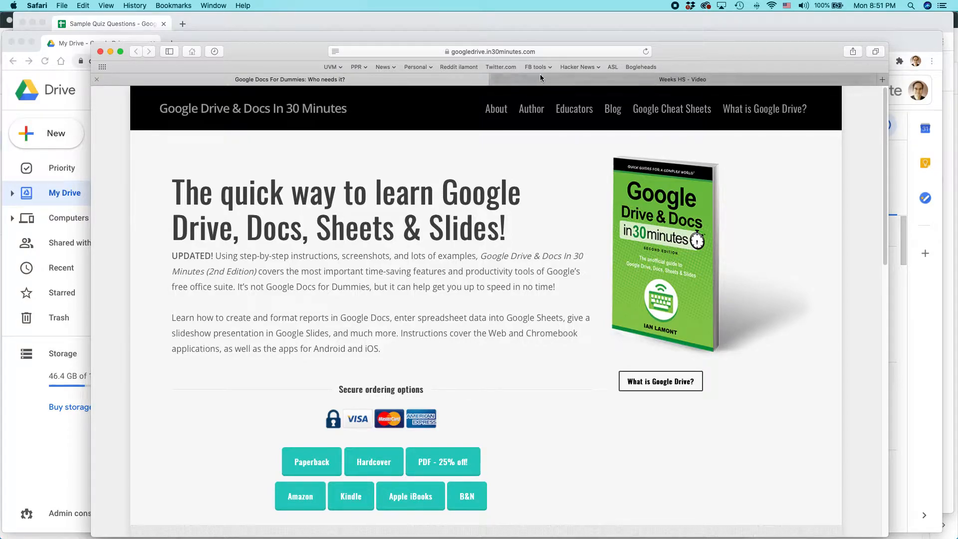
# Step: View the published Weeks HS site's Video page and examine the area around its heading
pyautogui.click(568, 82)
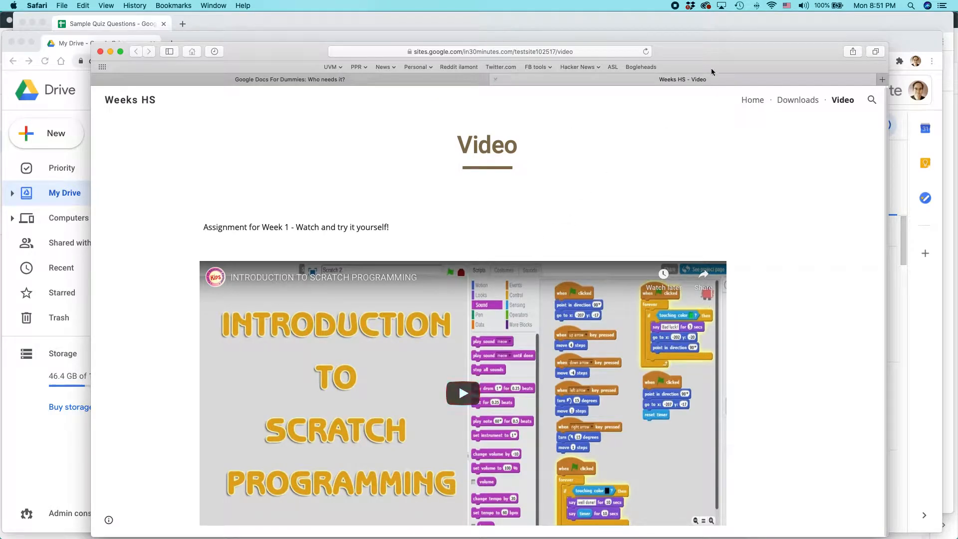
pyautogui.moveTo(709, 55); pyautogui.dragTo(703, 35)
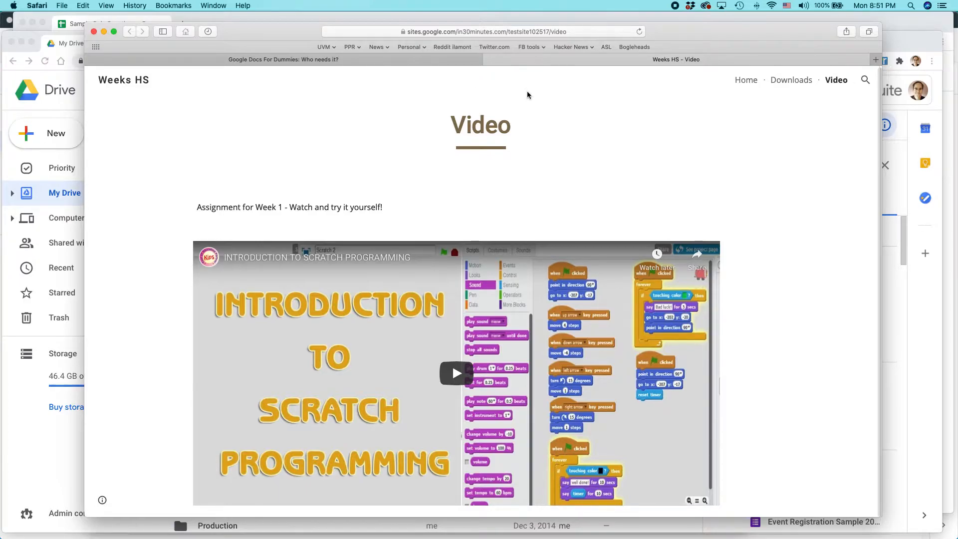
pyautogui.moveTo(448, 123); pyautogui.dragTo(524, 148)
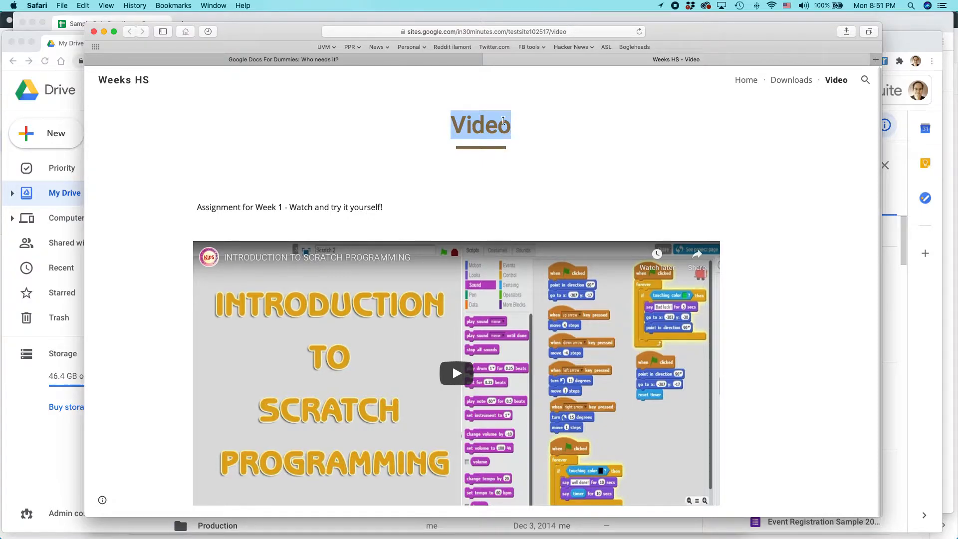
pyautogui.click(574, 122)
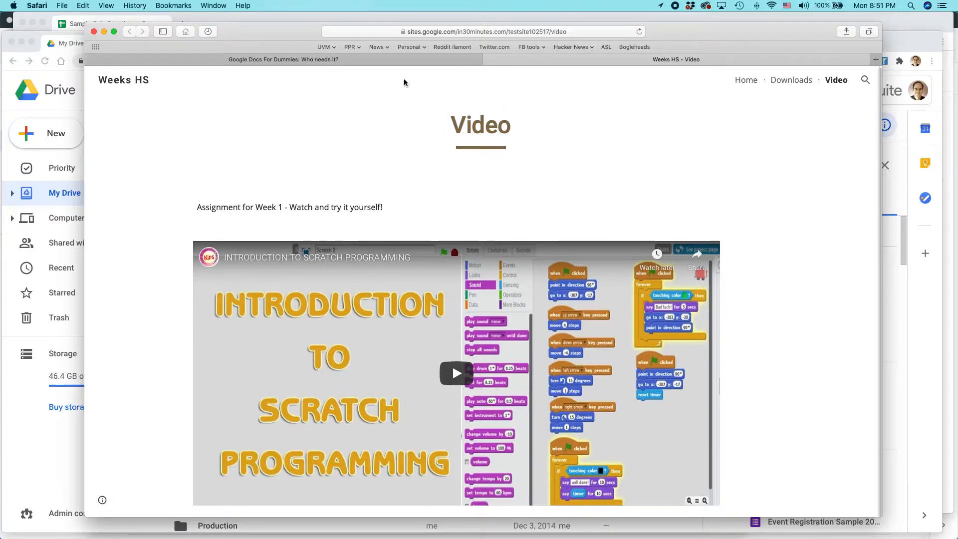
# Step: Switch to Chrome and open the file "Google Sites: Weeks HS Programming Basics (Video)" from a Drive search for sites
pyautogui.press('super+Tab')
pyautogui.press('super+Tab')
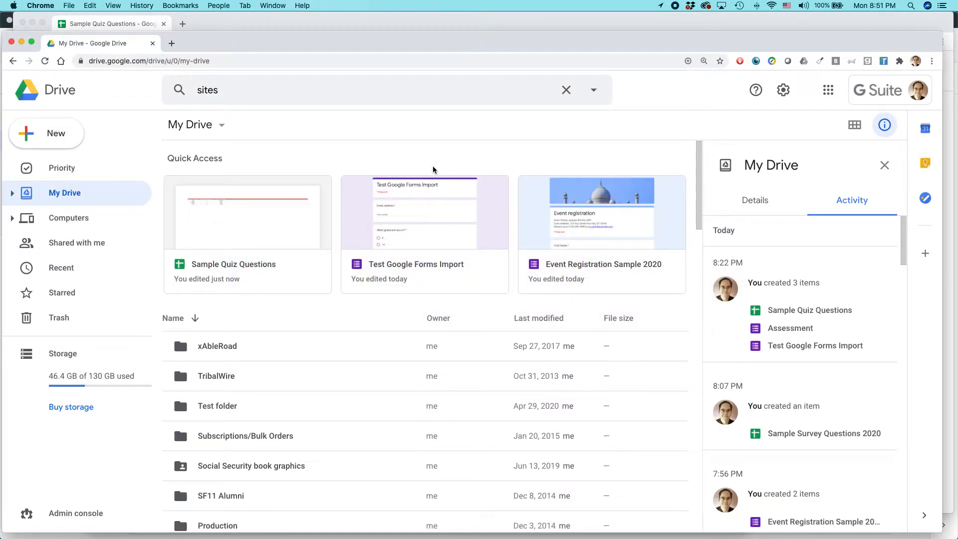
pyautogui.click(231, 92)
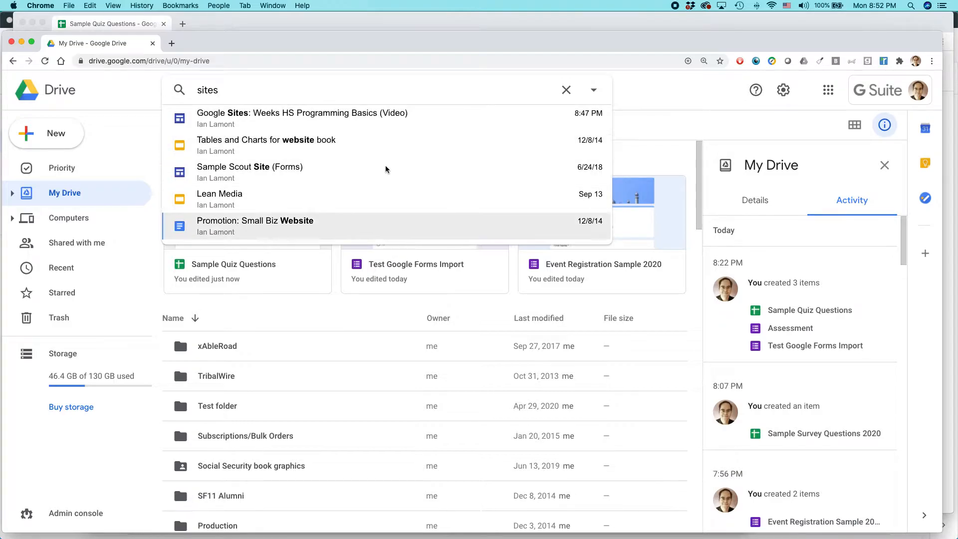
pyautogui.click(442, 117)
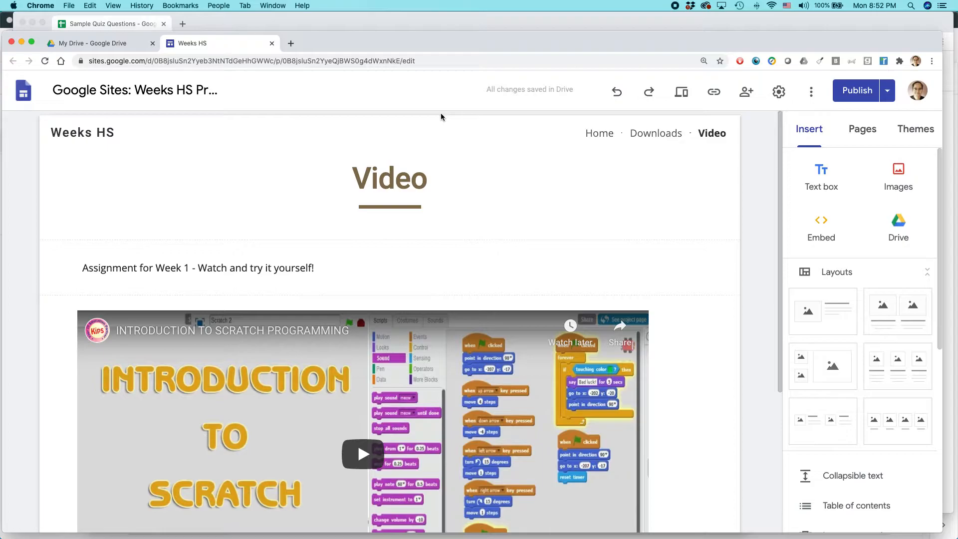
pyautogui.moveTo(412, 37); pyautogui.dragTo(413, 22)
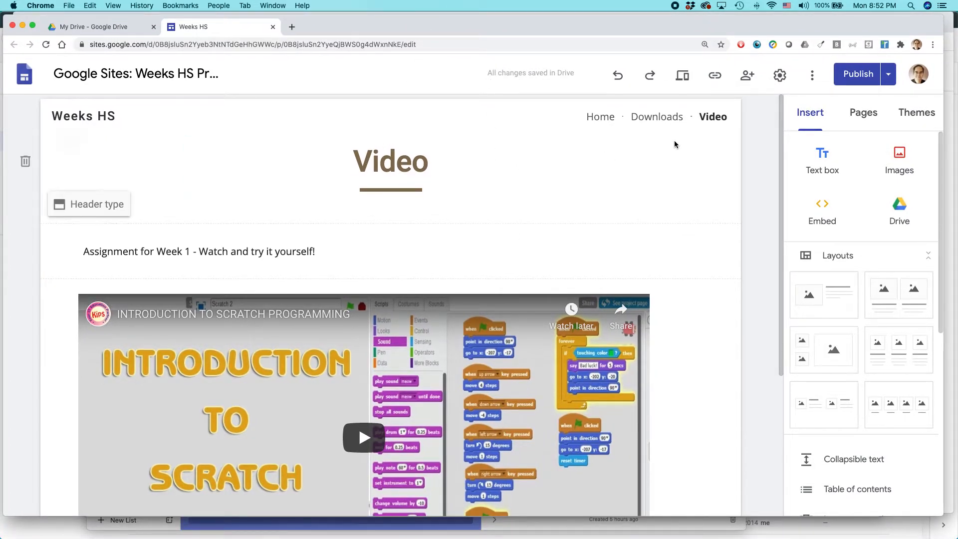
# Step: Open the announcement banner options in the site's settings
pyautogui.click(790, 83)
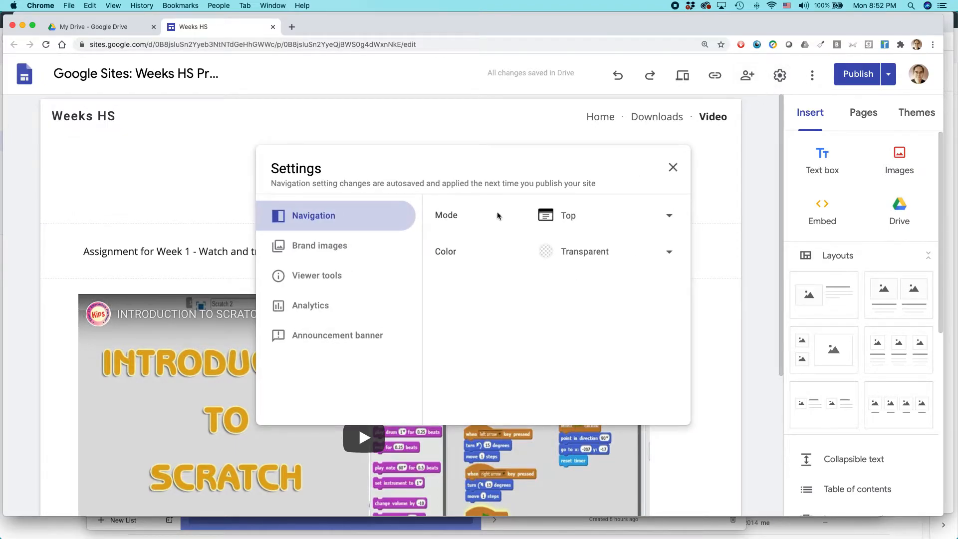
pyautogui.click(365, 339)
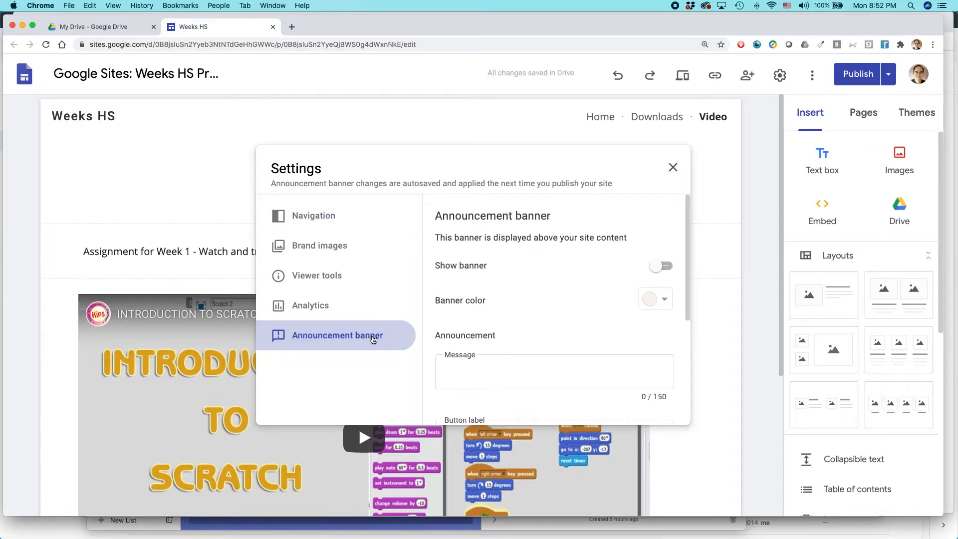
pyautogui.moveTo(435, 238); pyautogui.dragTo(632, 239)
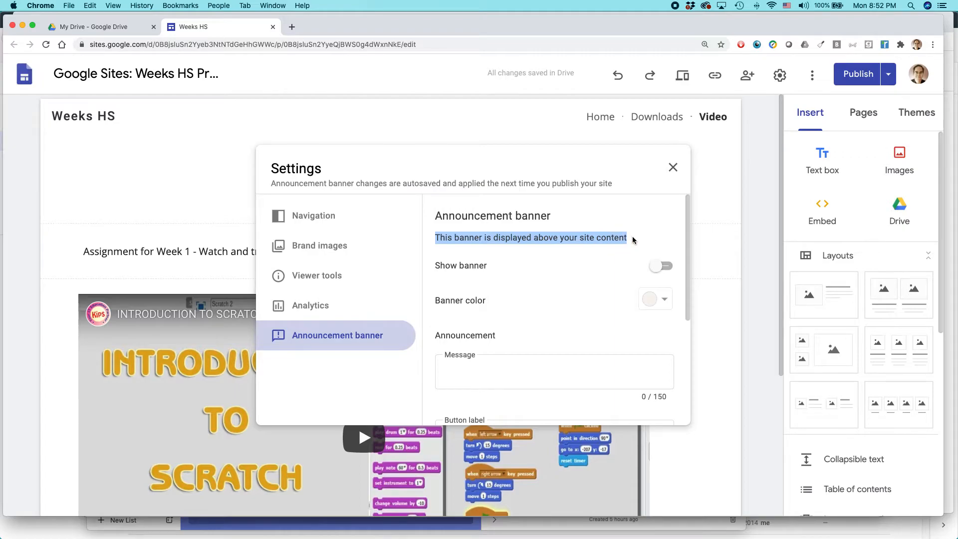
# Step: Enter the banner message "Don't forget the QUIZ this Friday October 13!" and set the banner color to red
pyautogui.click(501, 378)
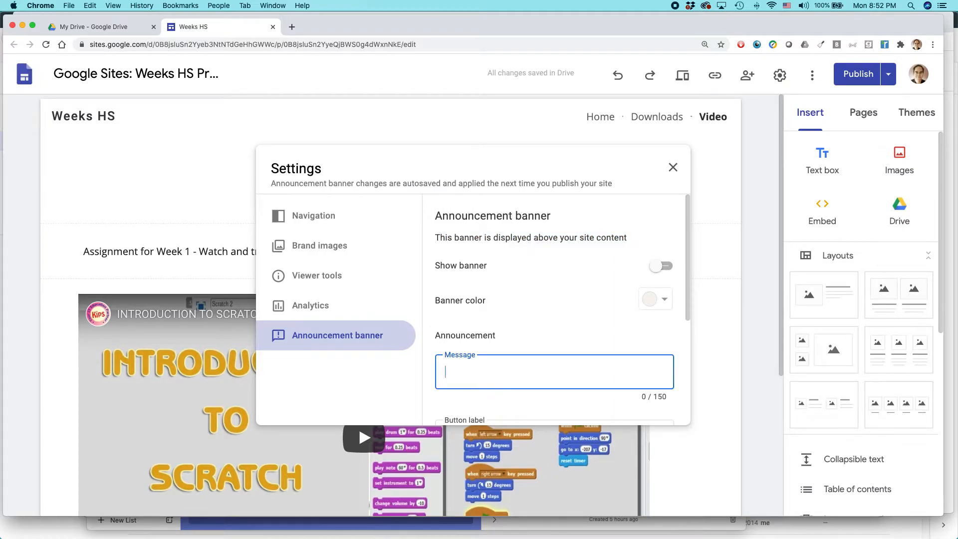
pyautogui.write("Don't forgg")
pyautogui.press('BackSpace')
pyautogui.write('et the QUIZ this Friday Ocotobe')
pyautogui.press('BackSpace')
pyautogui.press('BackSpace')
pyautogui.press('BackSpace')
pyautogui.press('BackSpace')
pyautogui.press('BackSpace')
pyautogui.write('tober 13!')
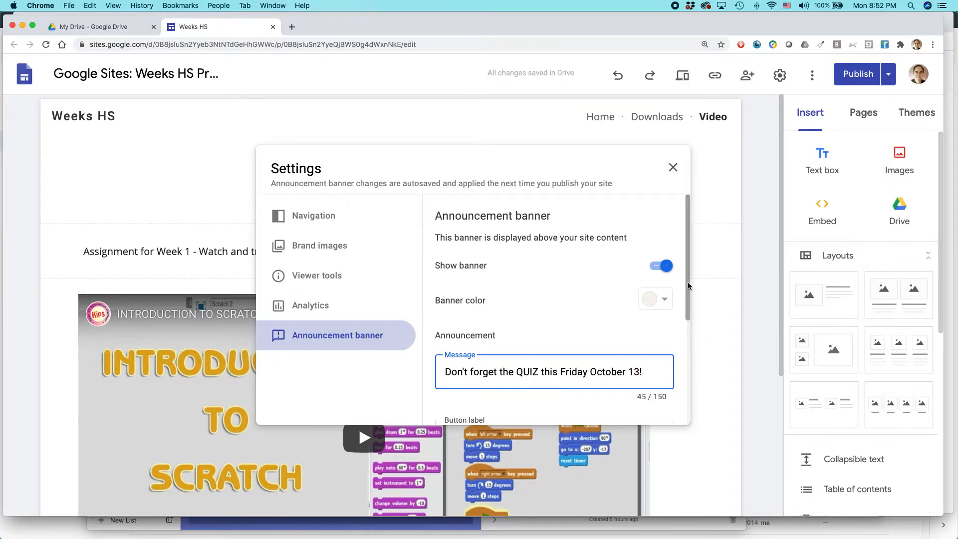
pyautogui.click(663, 299)
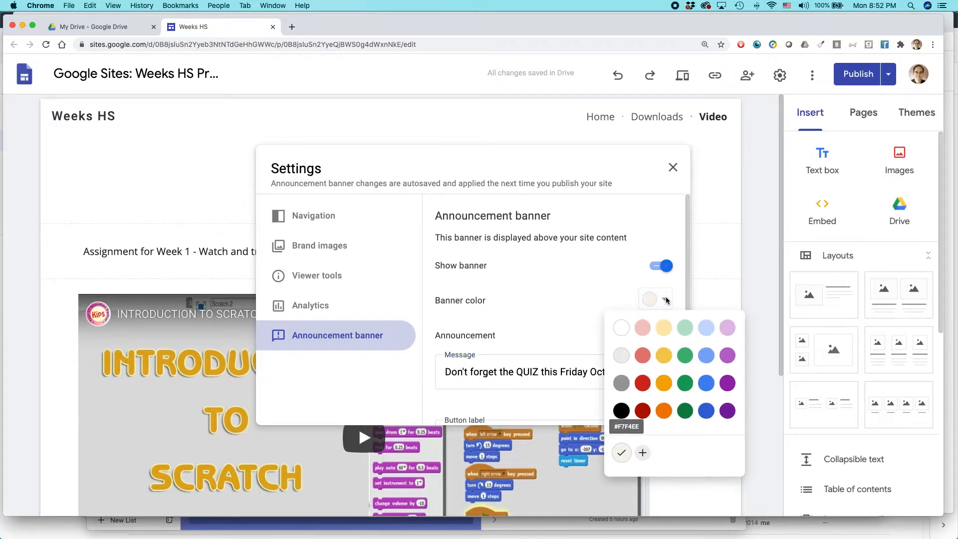
pyautogui.click(643, 383)
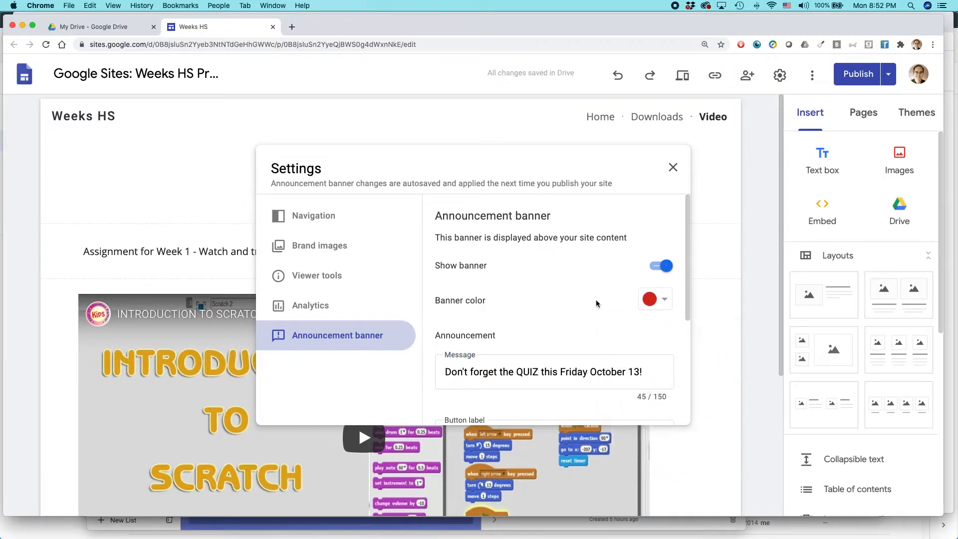
# Step: Add a banner button labelled "Link to study guide" that opens the Downloads page in a new tab, and close the settings
pyautogui.moveTo(689, 298); pyautogui.dragTo(691, 391)
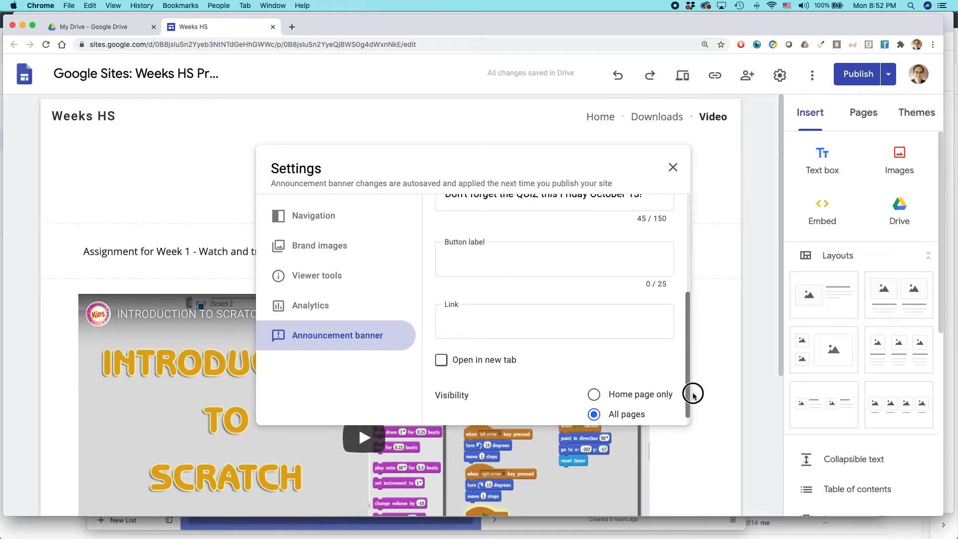
pyautogui.click(543, 264)
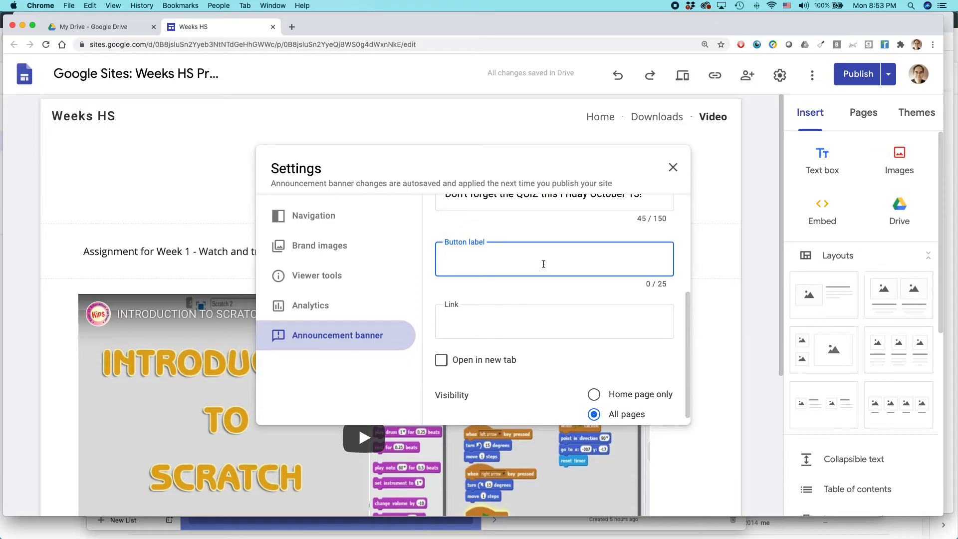
pyautogui.write('Link ')
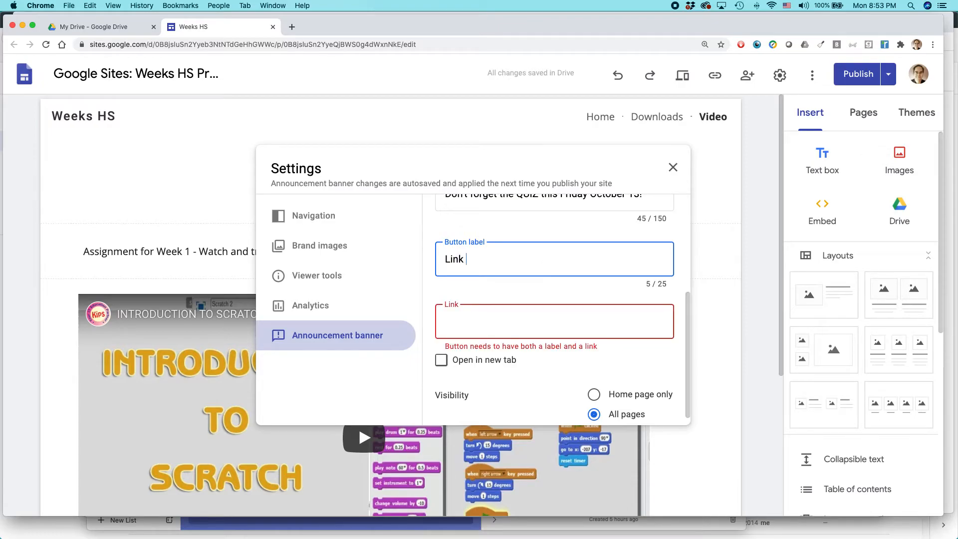
pyautogui.write('to study guide')
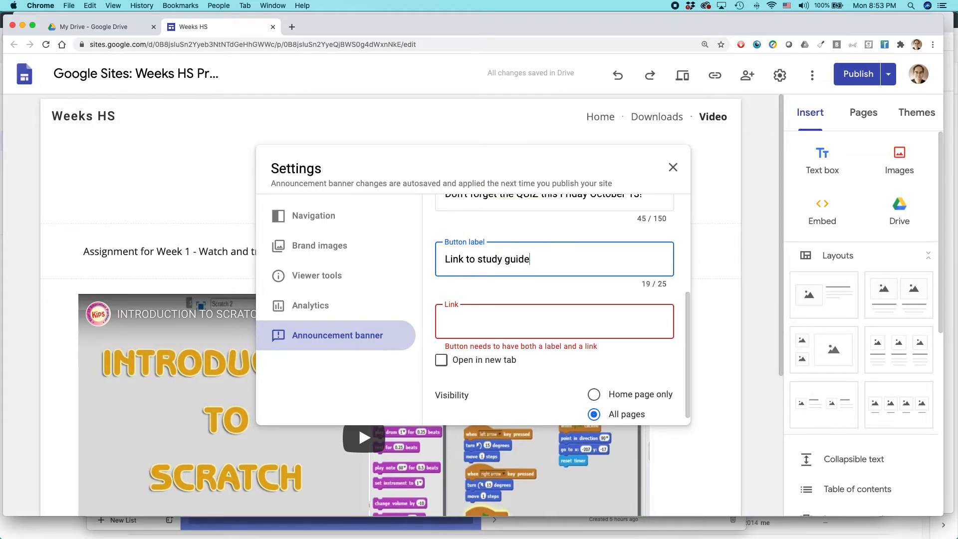
pyautogui.click(481, 317)
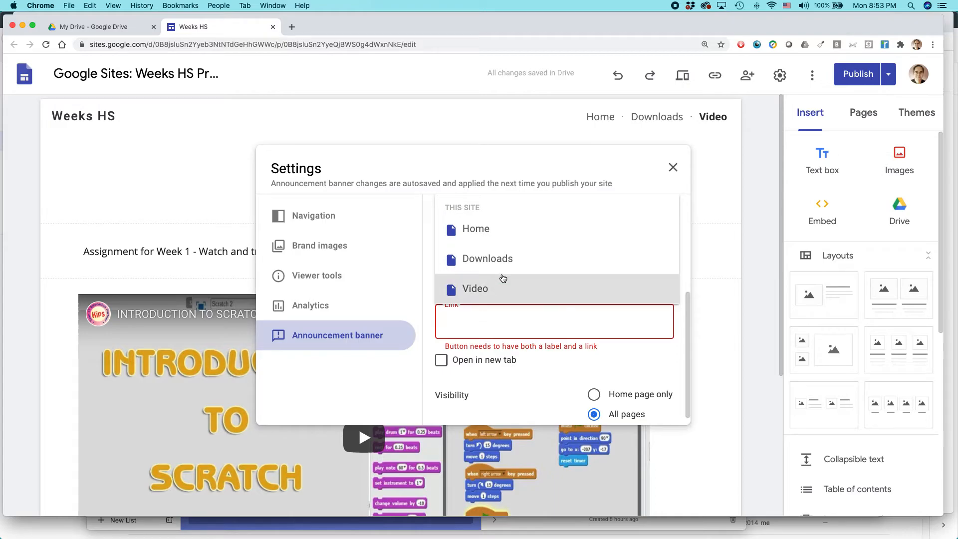
pyautogui.click(503, 264)
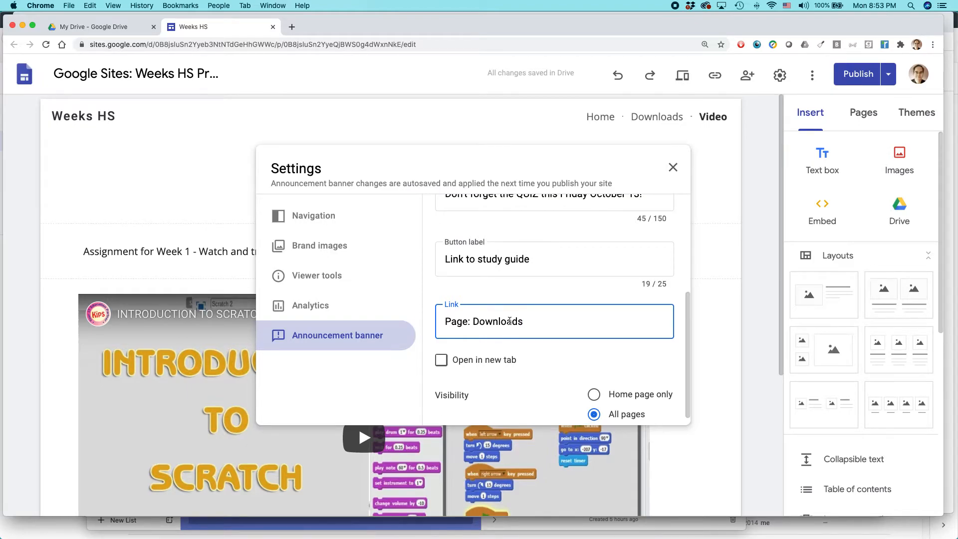
pyautogui.click(441, 360)
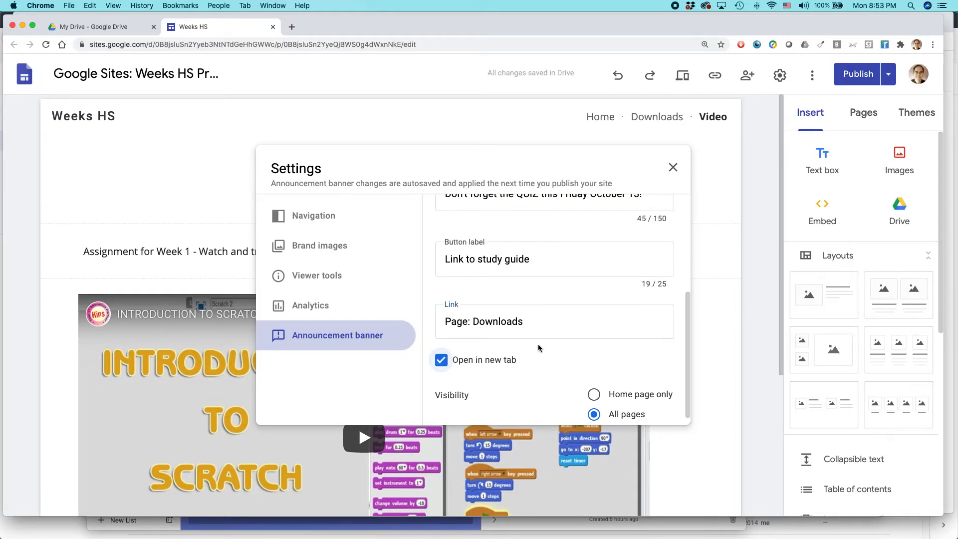
pyautogui.scroll(-1, 555, 346)
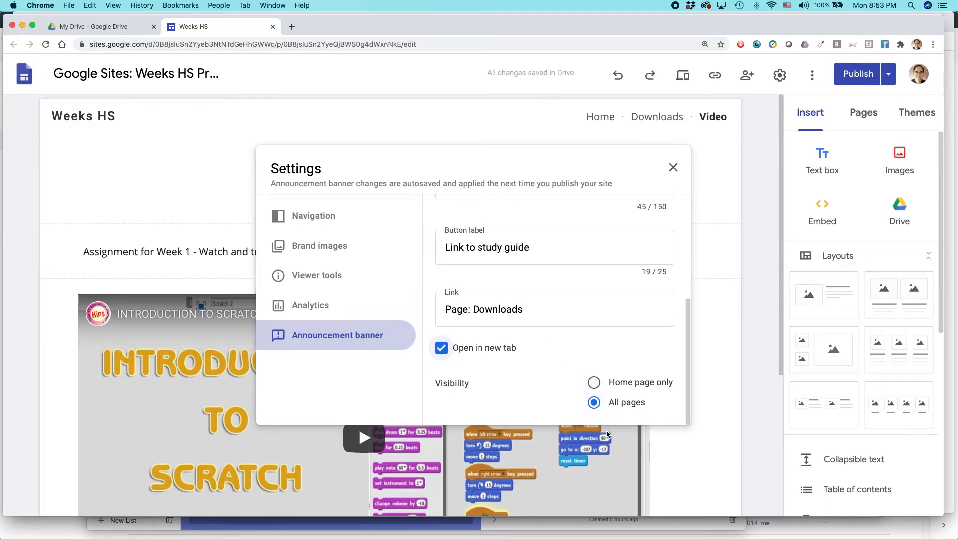
pyautogui.scroll(3, 528, 373)
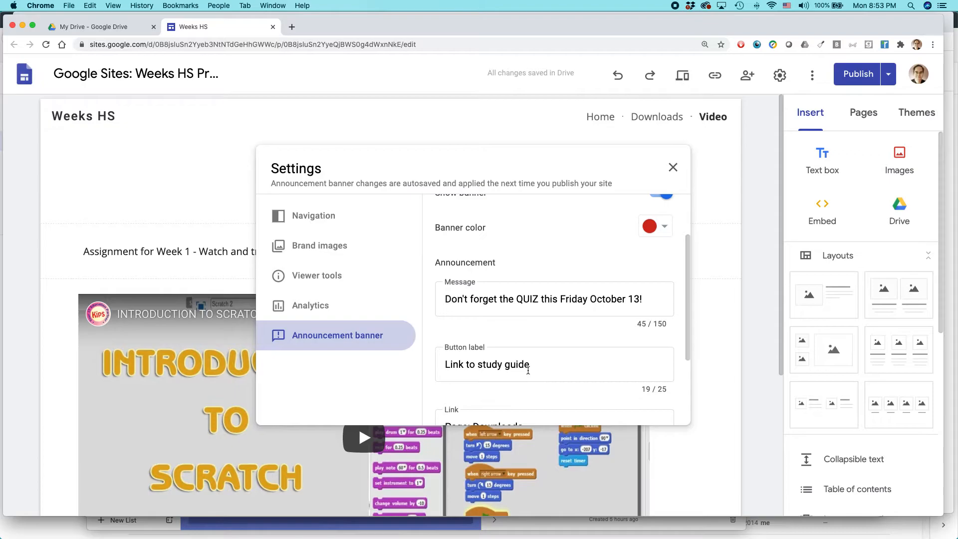
pyautogui.scroll(2, 528, 370)
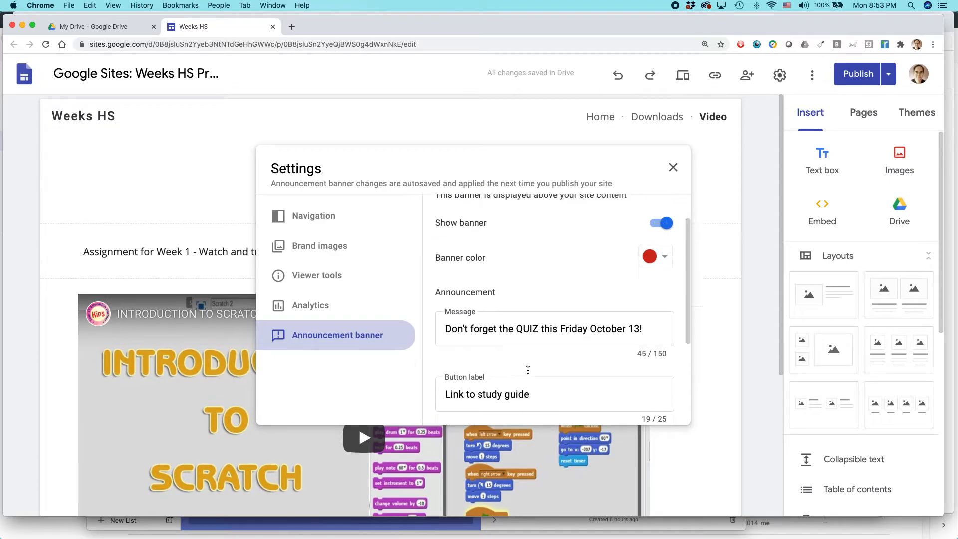
pyautogui.click(672, 170)
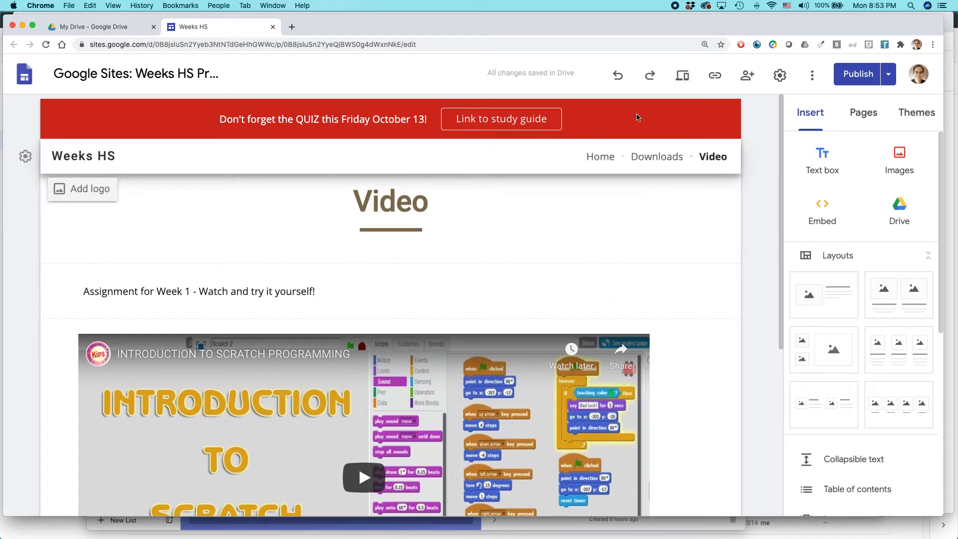
# Step: Publish the site with the new announcement banner and copy the published site link
pyautogui.click(861, 80)
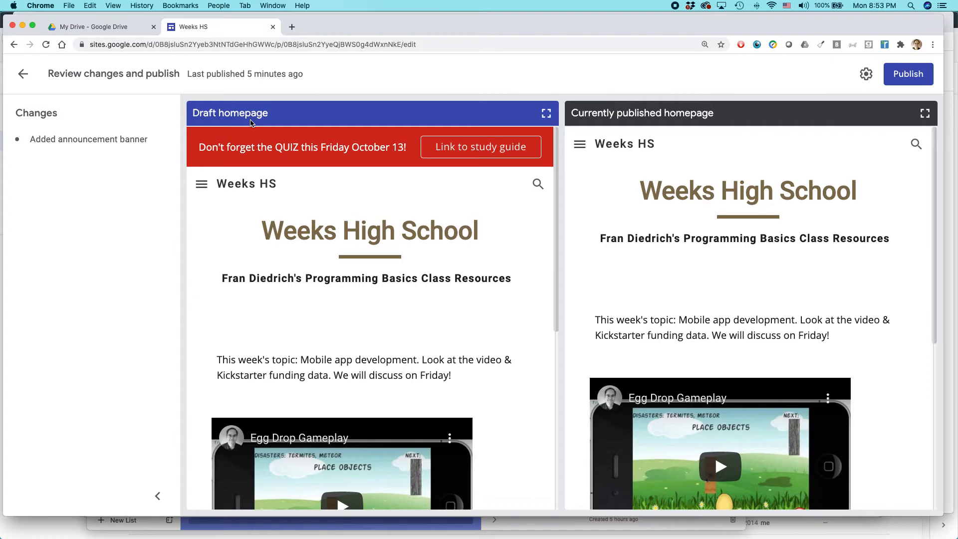
pyautogui.click(899, 78)
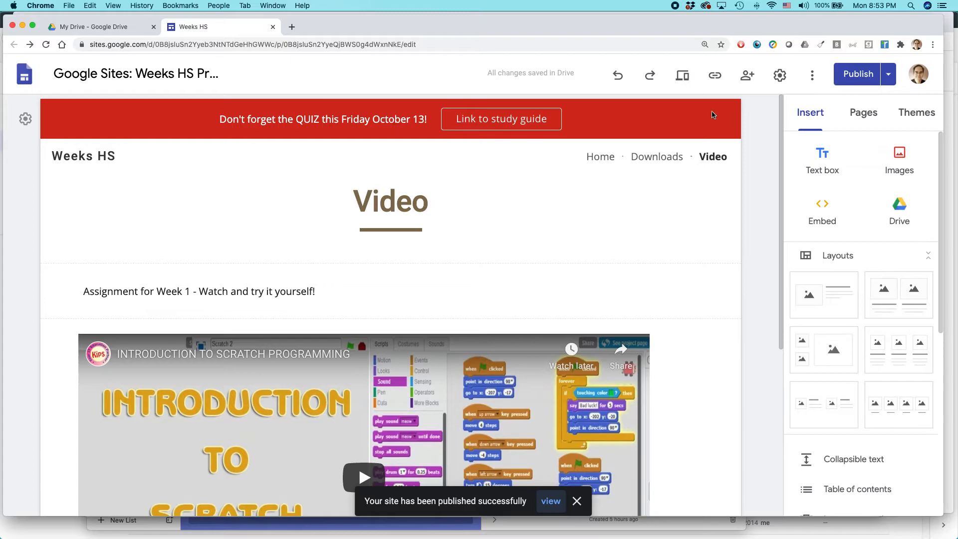
pyautogui.click(719, 79)
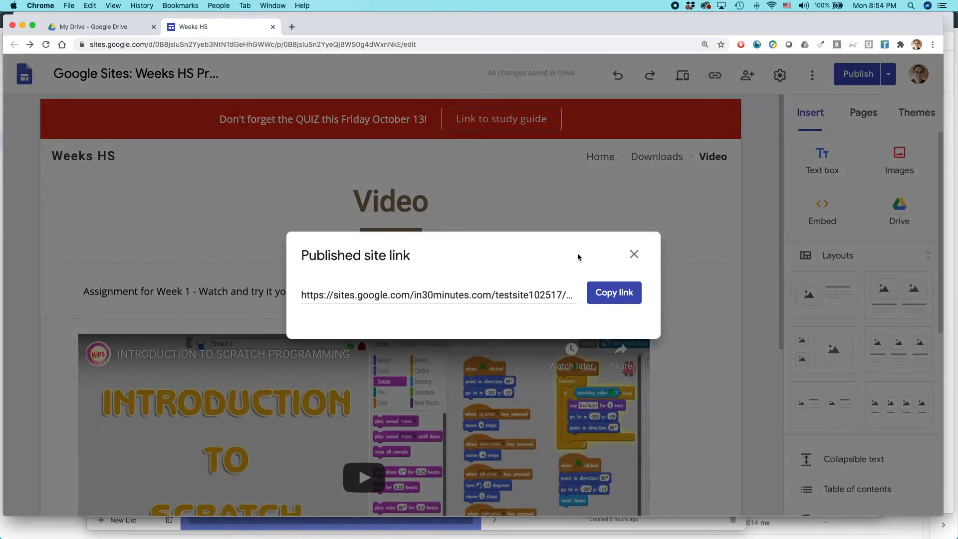
pyautogui.click(617, 293)
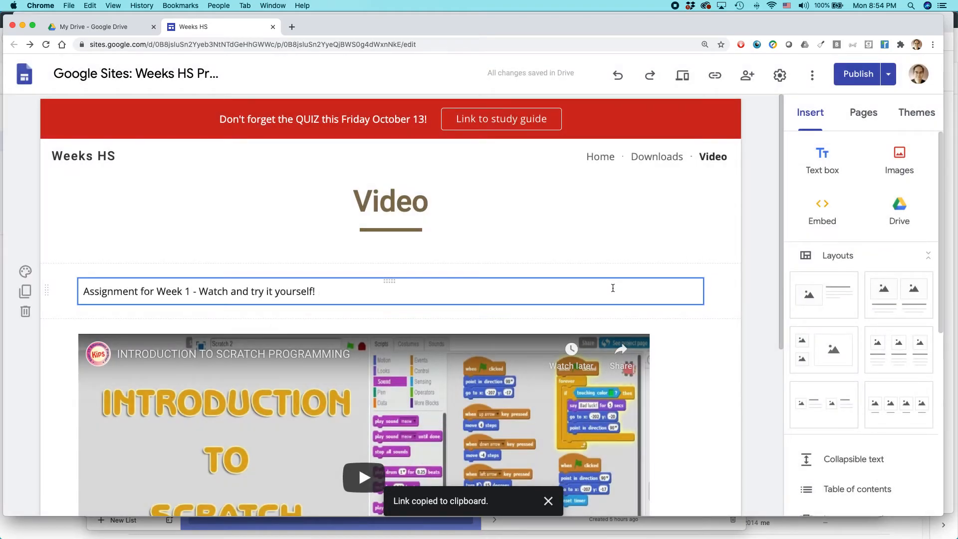
# Step: Switch to Safari, reload the published Video page, and test the banner's "Link to study guide" button
pyautogui.press('super+Tab')
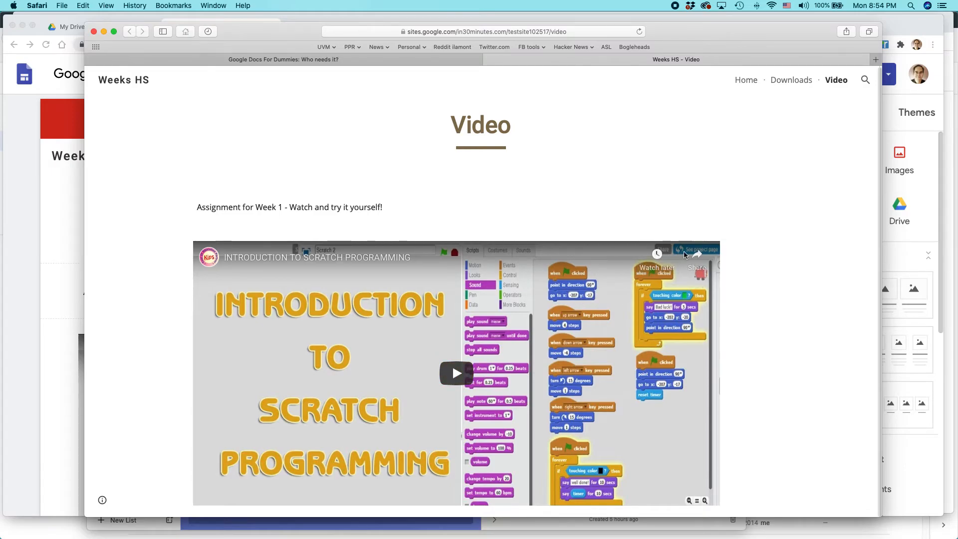
pyautogui.click(640, 31)
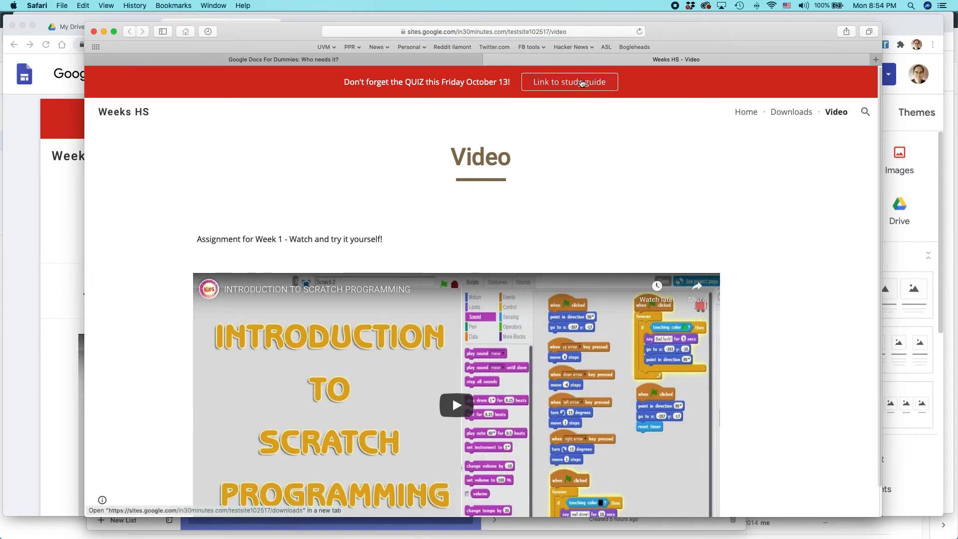
pyautogui.click(583, 83)
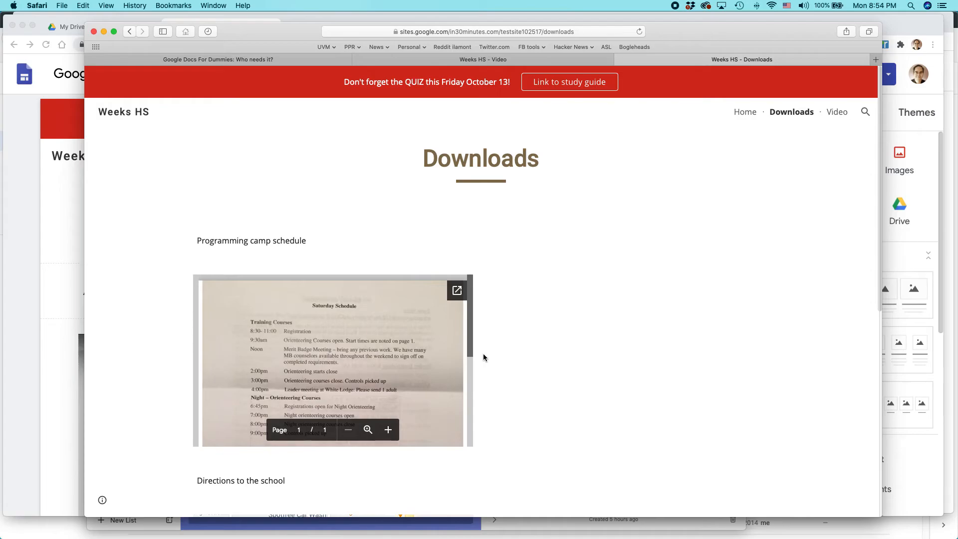
# Step: Display the Google Drive & Docs In 30 Minutes website in Safari
pyautogui.press('super+Tab')
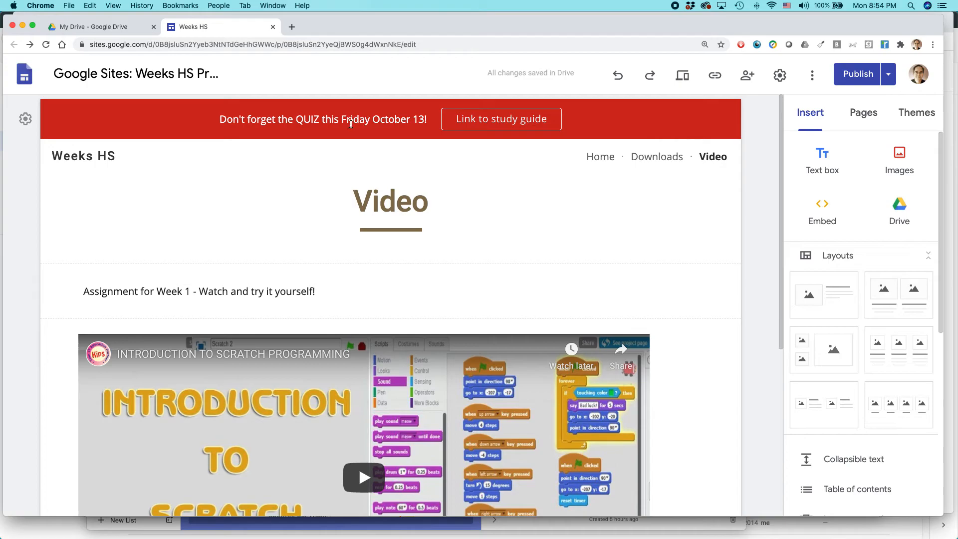
pyautogui.press('super+Tab')
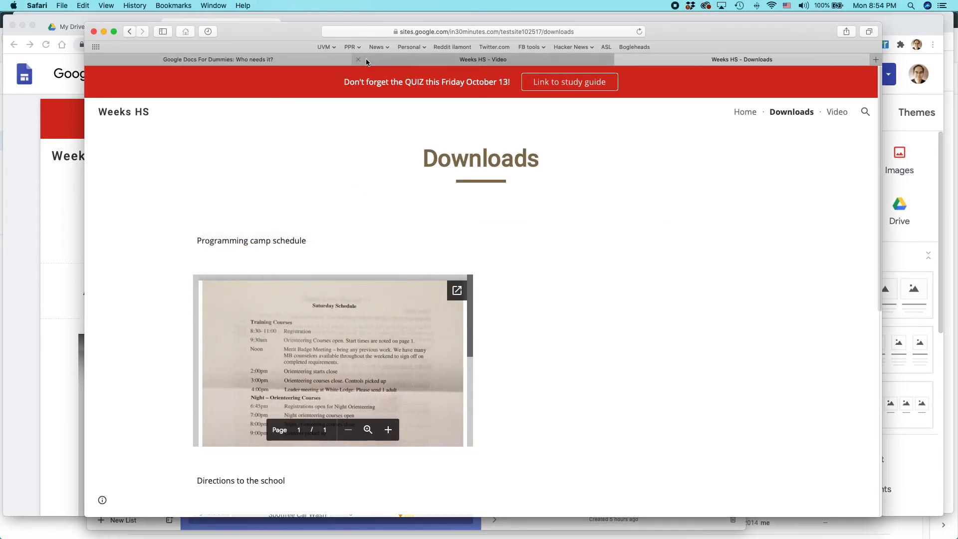
pyautogui.click(278, 60)
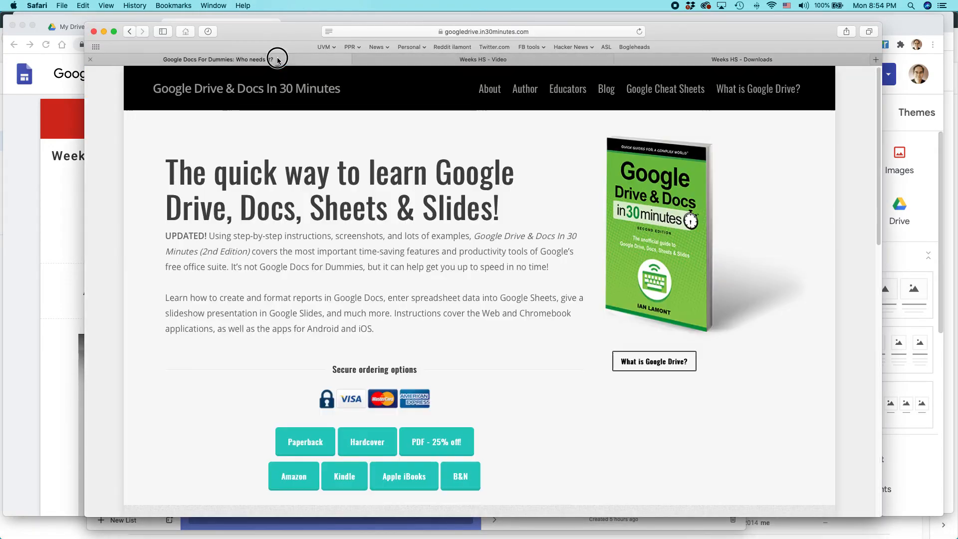